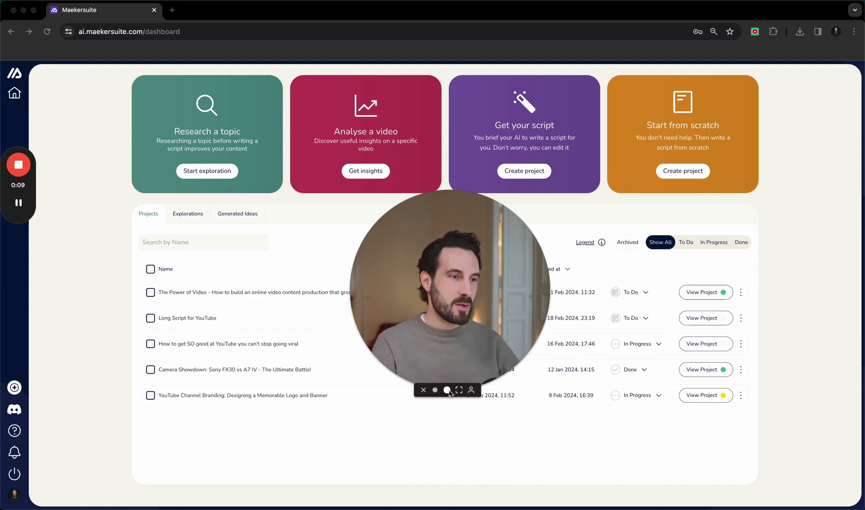
- Start a new video analysis from the Analyse a video card
{"action": "left_click", "coordinate": [437, 392]}
{"action": "left_click", "coordinate": [425, 392]}
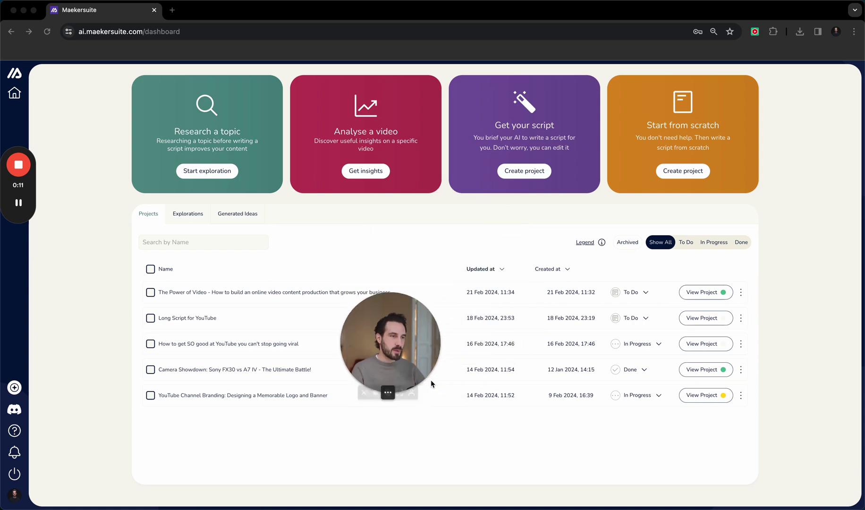
{"action": "mouse_move", "coordinate": [431, 380]}
{"action": "left_mouse_down"}
{"action": "mouse_move", "coordinate": [808, 452]}
{"action": "mouse_move", "coordinate": [817, 445]}
{"action": "left_mouse_up"}
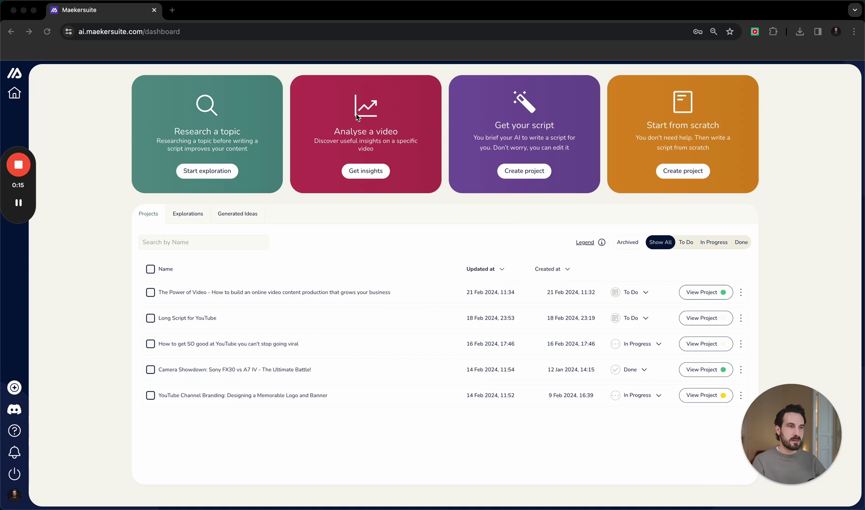
{"action": "left_click", "coordinate": [363, 173]}
{"action": "left_click", "coordinate": [364, 173]}
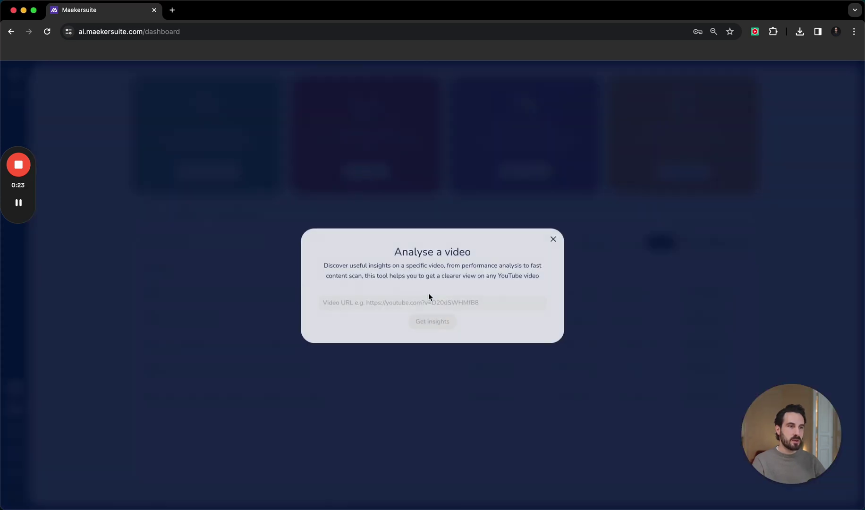
- Paste the YouTube interview URL and request its insights
{"action": "left_click", "coordinate": [389, 298]}
{"action": "type", "text": "https://www.youtube.com/watch?v=As7abwNhG7Y&t=13s"}
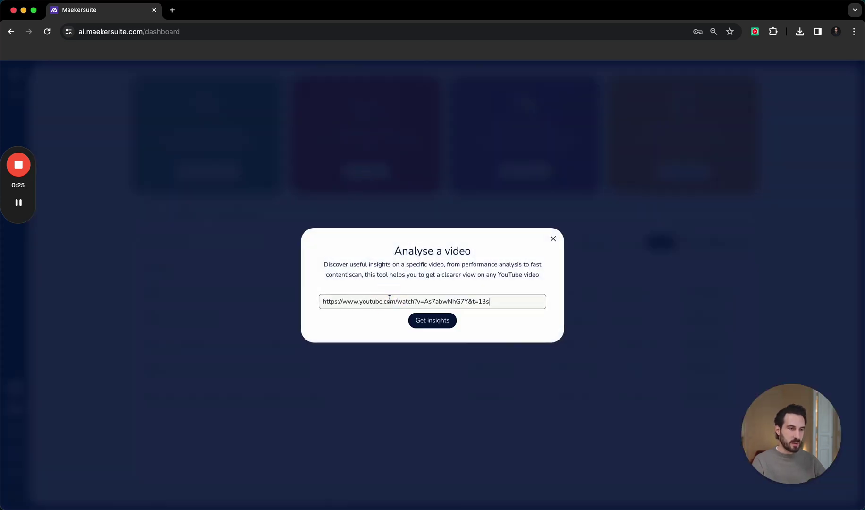
{"action": "left_click", "coordinate": [433, 320]}
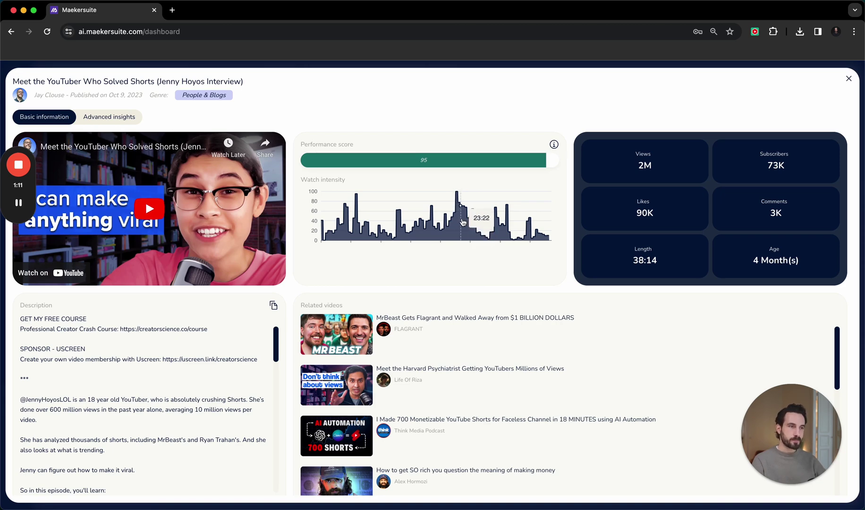
- Show the video's advanced insights: sentiment, common words, transcript, summary and outline
{"action": "left_click", "coordinate": [112, 120]}
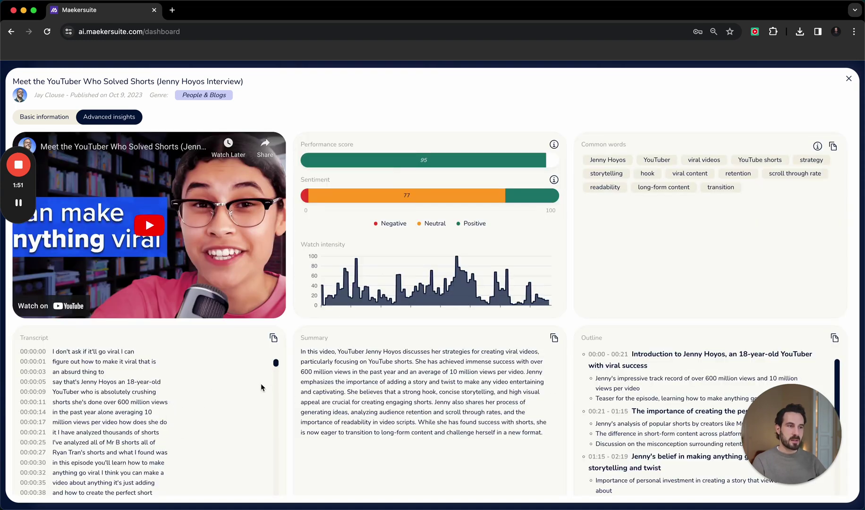
{"action": "scroll", "coordinate": [432, 371], "scroll_direction": "down", "scroll_amount": 2}
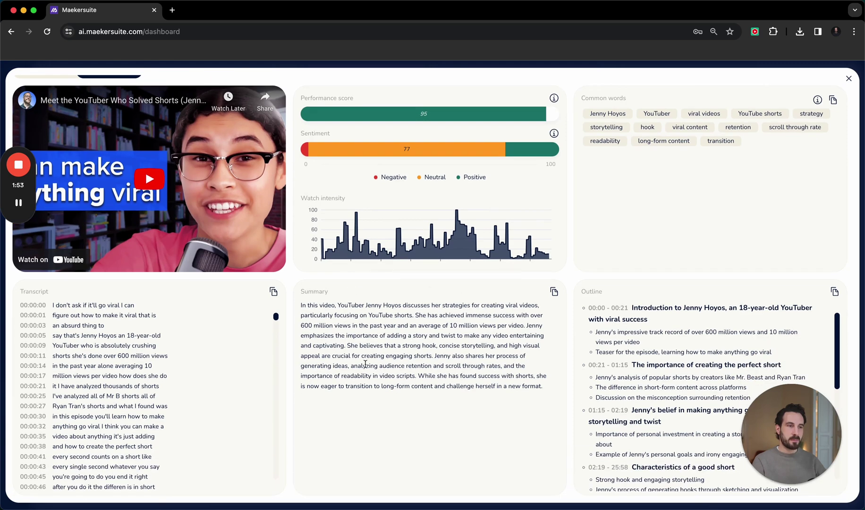
{"action": "scroll", "coordinate": [689, 340], "scroll_direction": "down", "scroll_amount": 2}
{"action": "scroll", "coordinate": [689, 340], "scroll_direction": "down", "scroll_amount": 3}
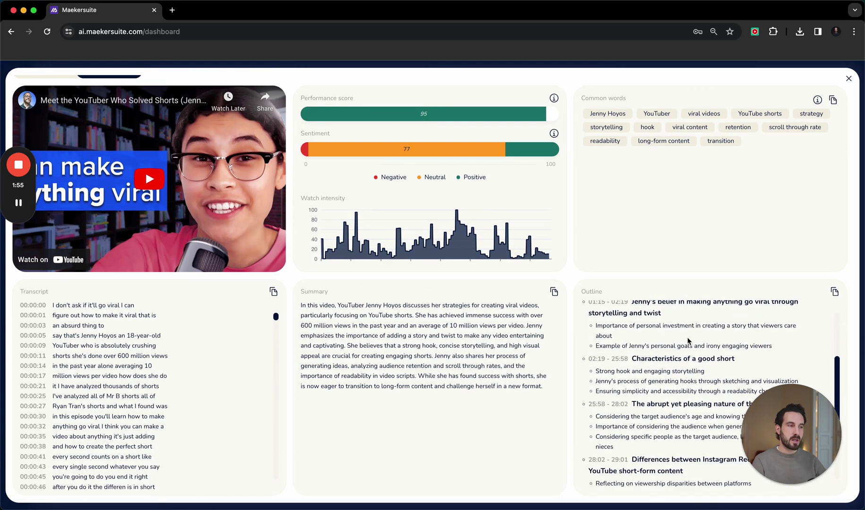
{"action": "scroll", "coordinate": [688, 340], "scroll_direction": "down", "scroll_amount": 4}
{"action": "scroll", "coordinate": [687, 340], "scroll_direction": "up", "scroll_amount": 10}
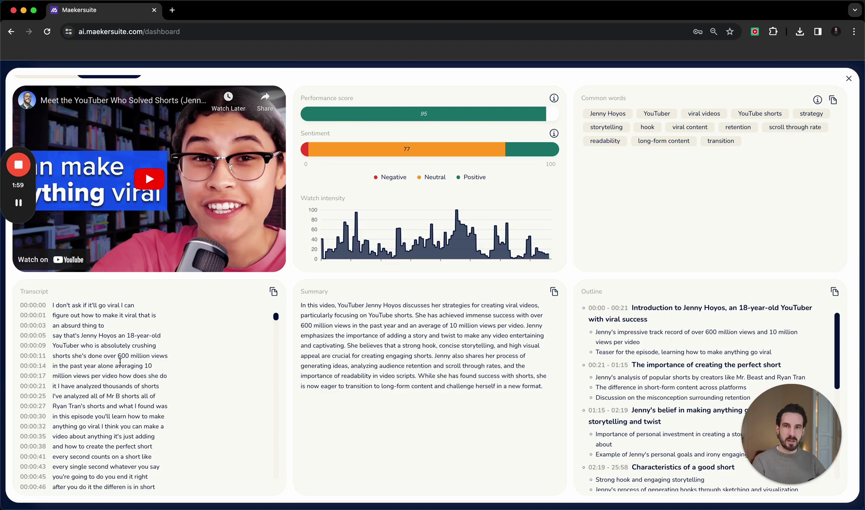
{"action": "scroll", "coordinate": [121, 363], "scroll_direction": "down", "scroll_amount": 2}
{"action": "scroll", "coordinate": [120, 363], "scroll_direction": "down", "scroll_amount": 3}
{"action": "scroll", "coordinate": [120, 362], "scroll_direction": "down", "scroll_amount": 3}
{"action": "scroll", "coordinate": [120, 362], "scroll_direction": "down", "scroll_amount": 5}
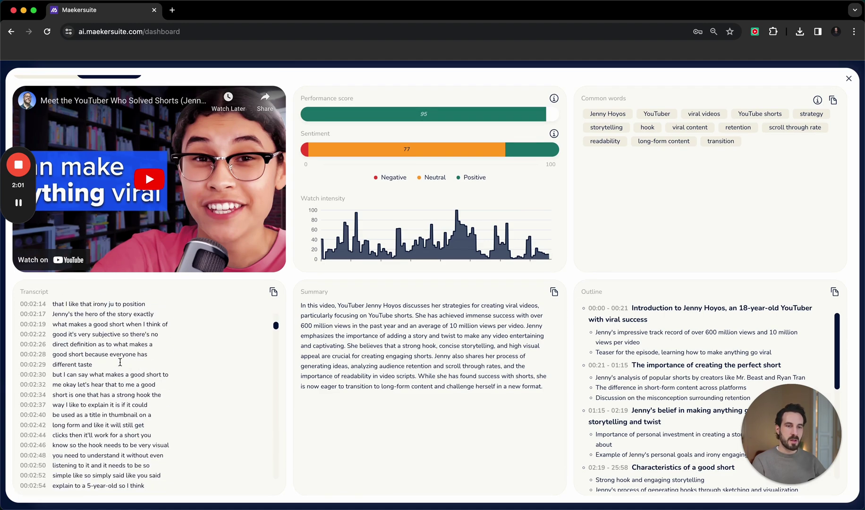
{"action": "scroll", "coordinate": [121, 363], "scroll_direction": "down", "scroll_amount": 10}
{"action": "scroll", "coordinate": [120, 363], "scroll_direction": "down", "scroll_amount": 10}
{"action": "scroll", "coordinate": [120, 363], "scroll_direction": "down", "scroll_amount": 10}
{"action": "scroll", "coordinate": [120, 363], "scroll_direction": "down", "scroll_amount": 10}
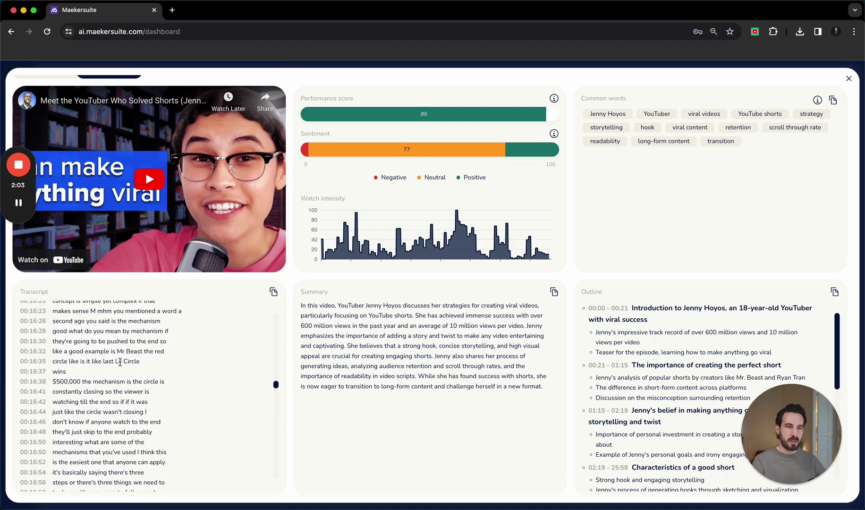
{"action": "scroll", "coordinate": [120, 363], "scroll_direction": "down", "scroll_amount": 5}
{"action": "scroll", "coordinate": [120, 362], "scroll_direction": "down", "scroll_amount": 5}
{"action": "scroll", "coordinate": [120, 363], "scroll_direction": "down", "scroll_amount": 5}
{"action": "scroll", "coordinate": [120, 362], "scroll_direction": "down", "scroll_amount": 5}
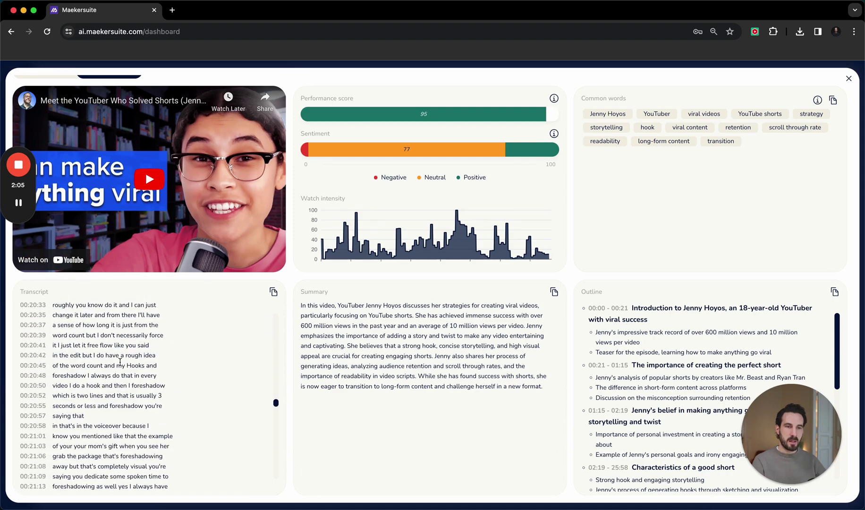
{"action": "scroll", "coordinate": [120, 363], "scroll_direction": "down", "scroll_amount": 2}
{"action": "scroll", "coordinate": [120, 363], "scroll_direction": "down", "scroll_amount": 2}
{"action": "scroll", "coordinate": [121, 362], "scroll_direction": "down", "scroll_amount": 2}
{"action": "scroll", "coordinate": [121, 362], "scroll_direction": "down", "scroll_amount": 2}
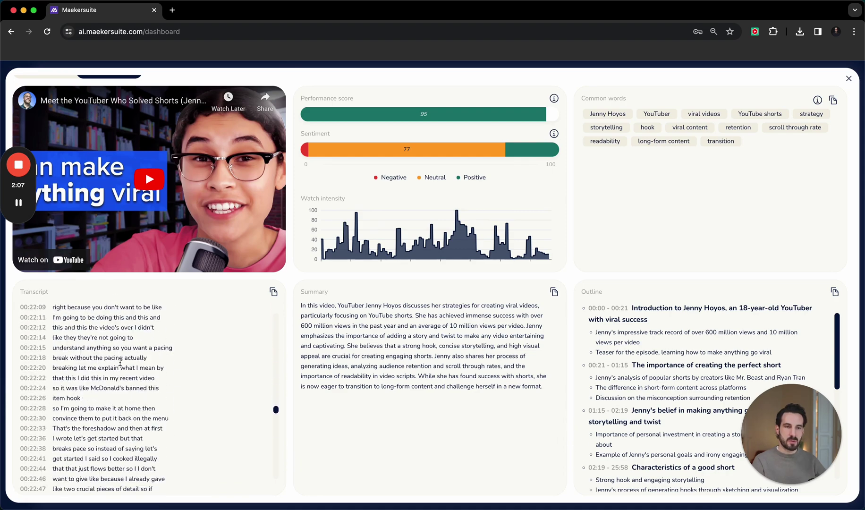
{"action": "scroll", "coordinate": [120, 363], "scroll_direction": "down", "scroll_amount": 2}
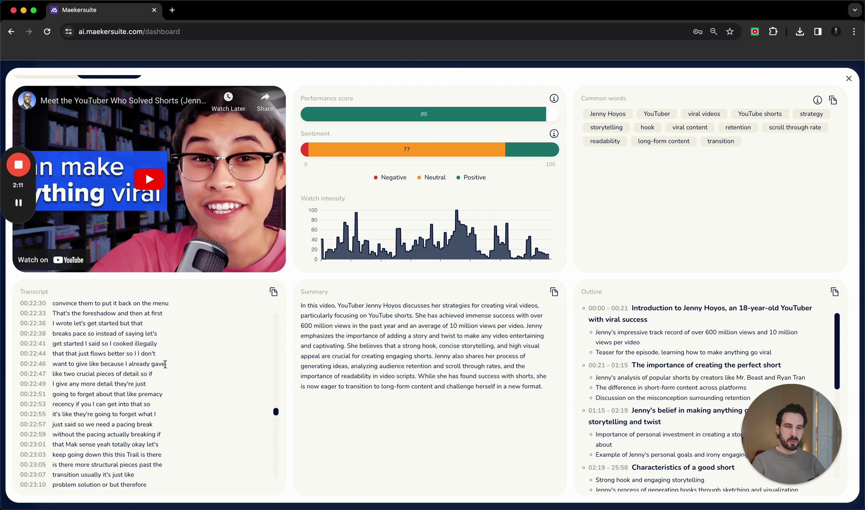
{"action": "mouse_move", "coordinate": [165, 364]}
{"action": "left_mouse_down"}
{"action": "mouse_move", "coordinate": [46, 305]}
{"action": "mouse_move", "coordinate": [53, 364]}
{"action": "left_mouse_up"}
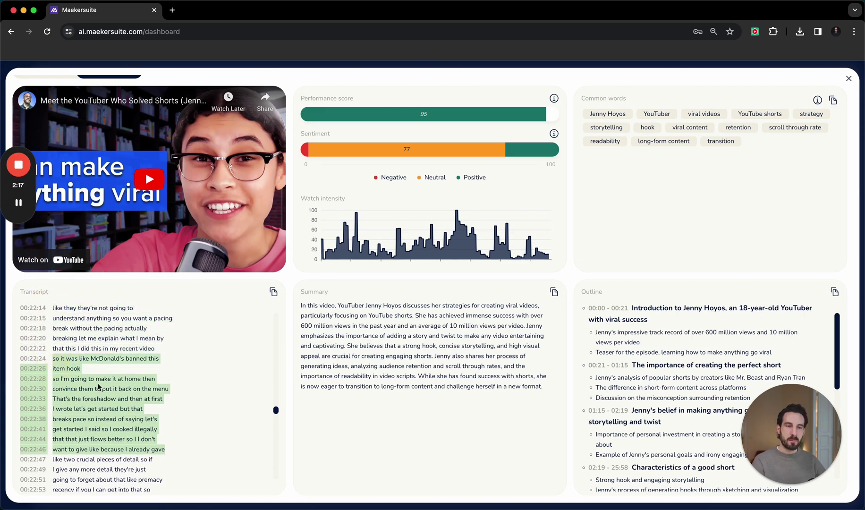
{"action": "scroll", "coordinate": [95, 405], "scroll_direction": "down", "scroll_amount": 3}
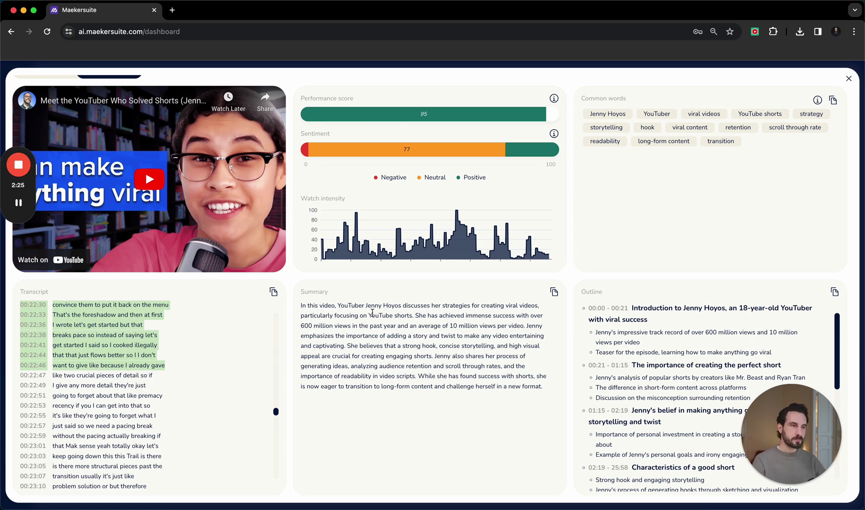
{"action": "scroll", "coordinate": [436, 176], "scroll_direction": "up", "scroll_amount": 2}
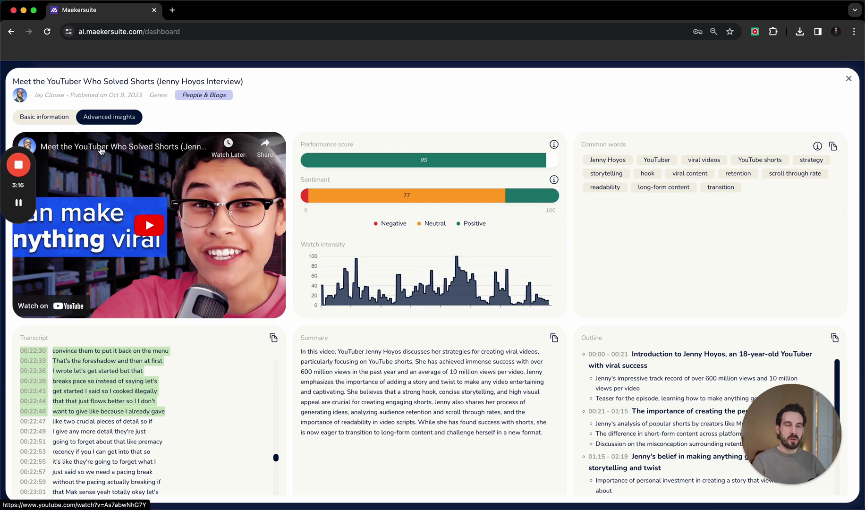
- Open the original Jenny Hoyos video on YouTube, then close it and return
{"action": "left_click", "coordinate": [100, 151]}
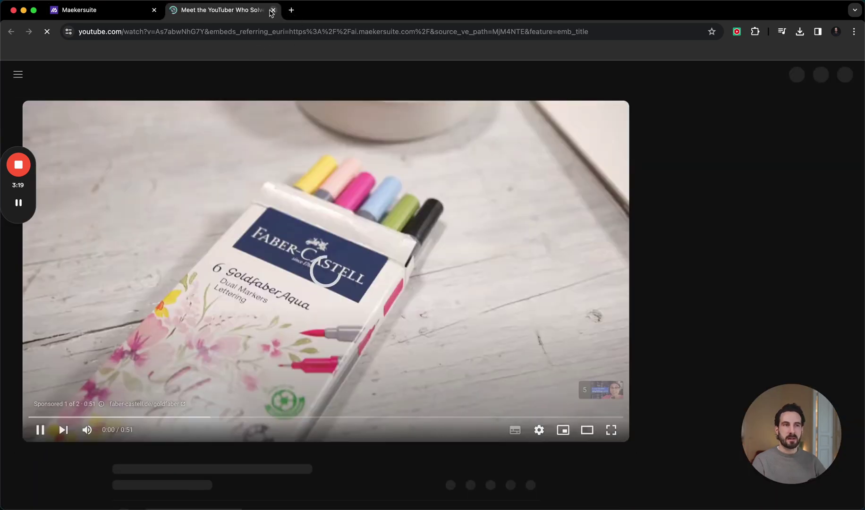
{"action": "left_click", "coordinate": [273, 10]}
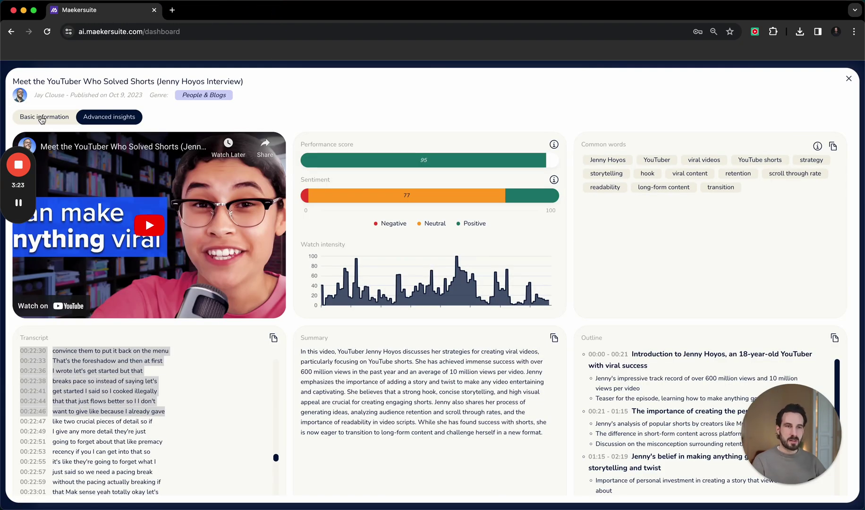
- Return to the video's basic information and highlight the author's name
{"action": "left_click", "coordinate": [42, 119]}
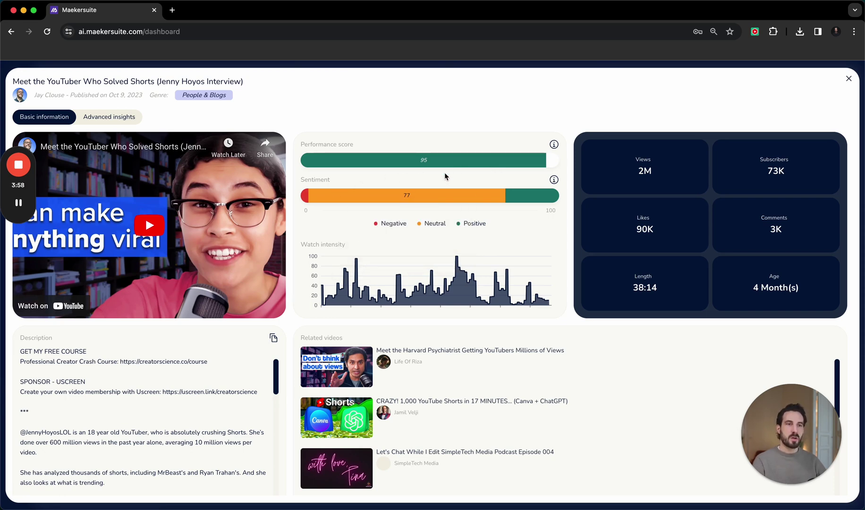
{"action": "left_click_drag", "start_coordinate": [34, 96], "coordinate": [65, 96]}
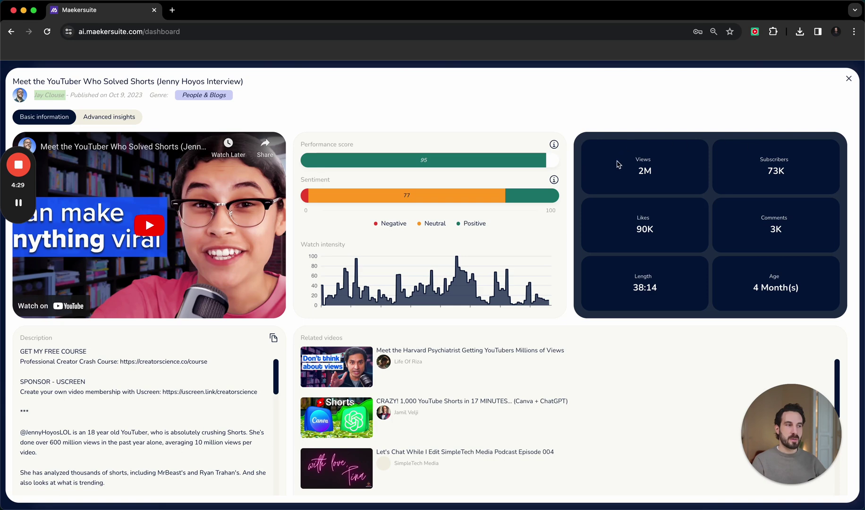
{"action": "double_click", "coordinate": [638, 173]}
{"action": "left_click", "coordinate": [690, 174]}
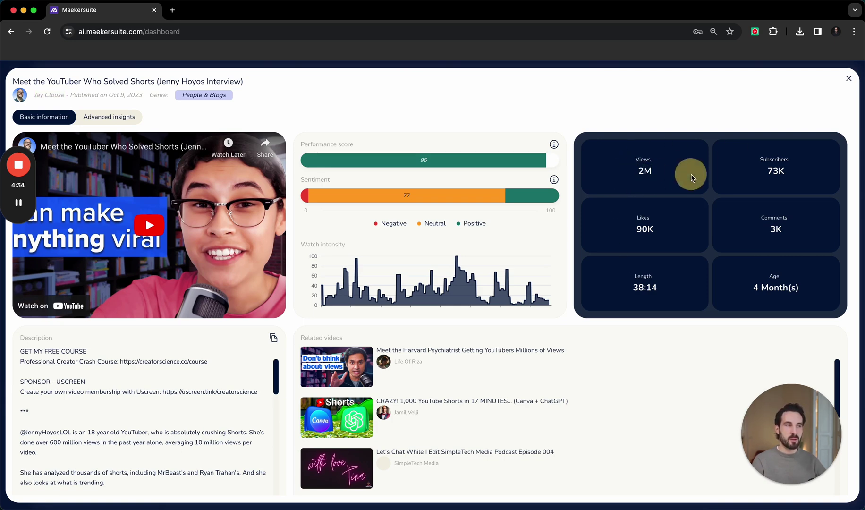
{"action": "left_click_drag", "start_coordinate": [767, 171], "coordinate": [792, 182]}
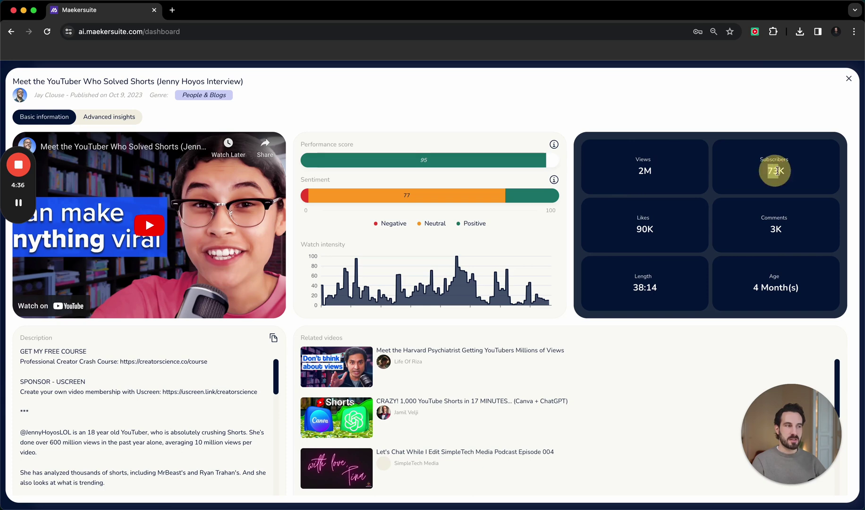
{"action": "left_click", "coordinate": [796, 183]}
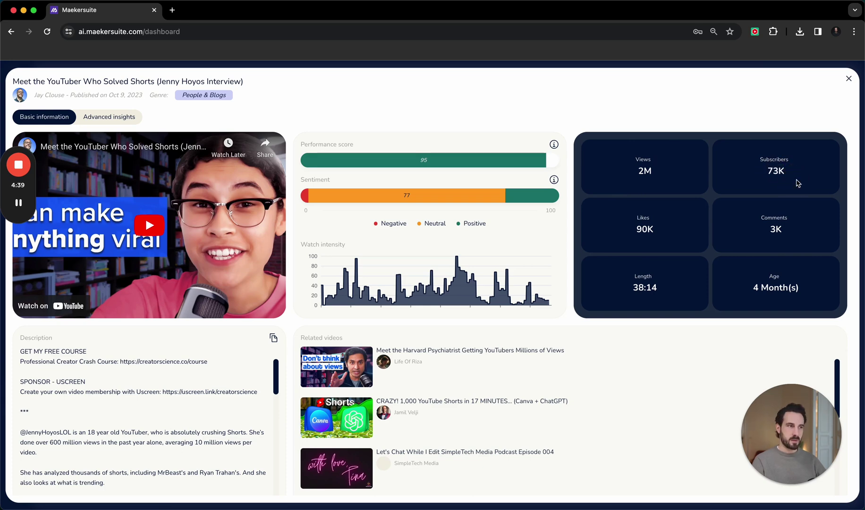